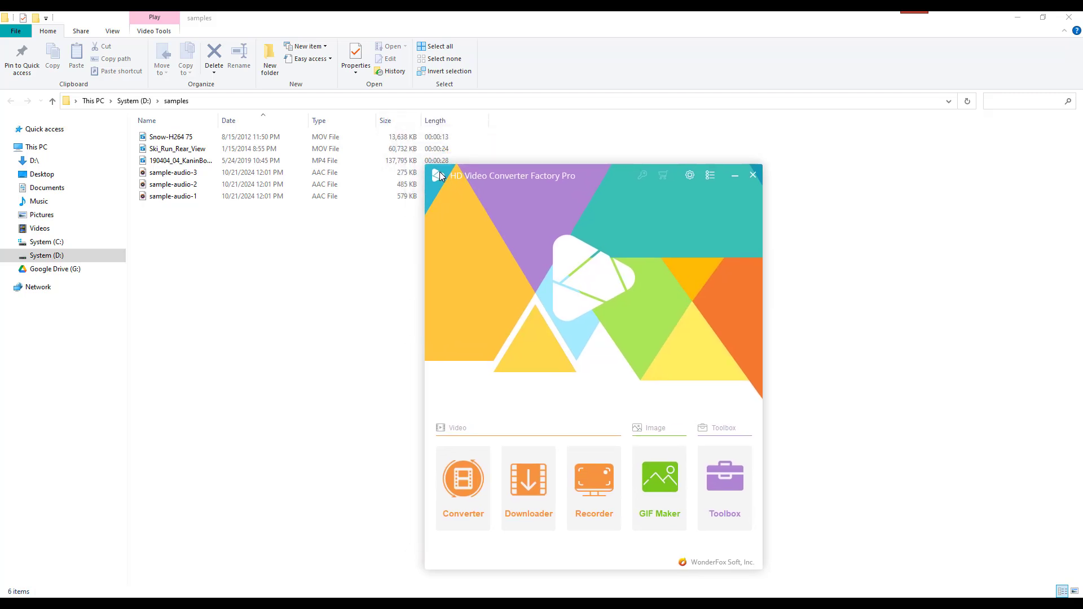
Drag the three sample videos from the samples folder into the Video Converter list
{"action": "left_click_drag", "start_coordinate": [408, 142], "coordinate": [491, 151]}
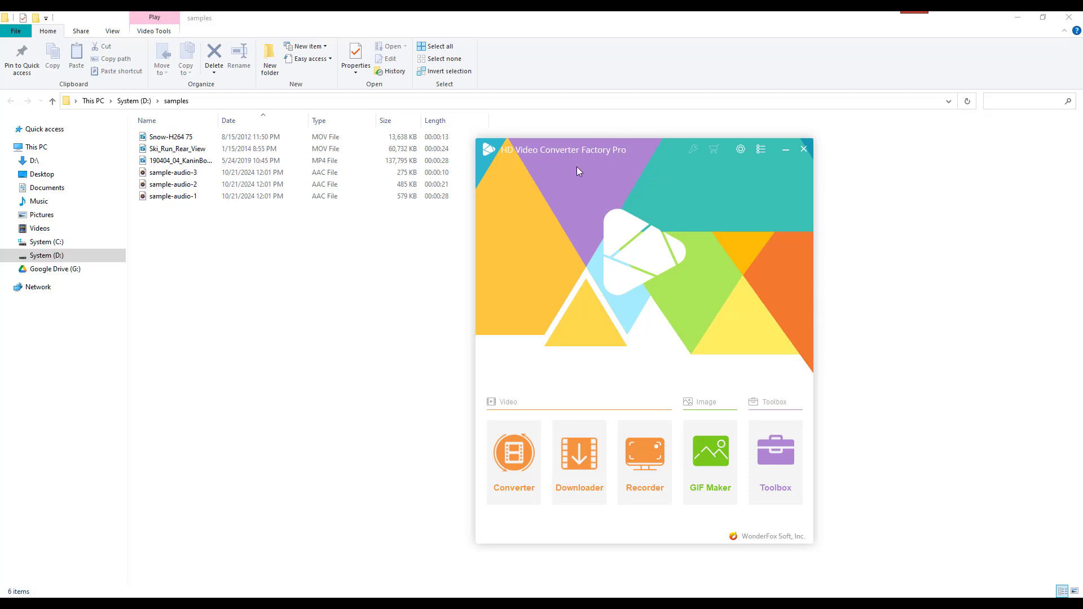
{"action": "left_click", "coordinate": [530, 471]}
{"action": "left_click_drag", "start_coordinate": [444, 146], "coordinate": [581, 192]}
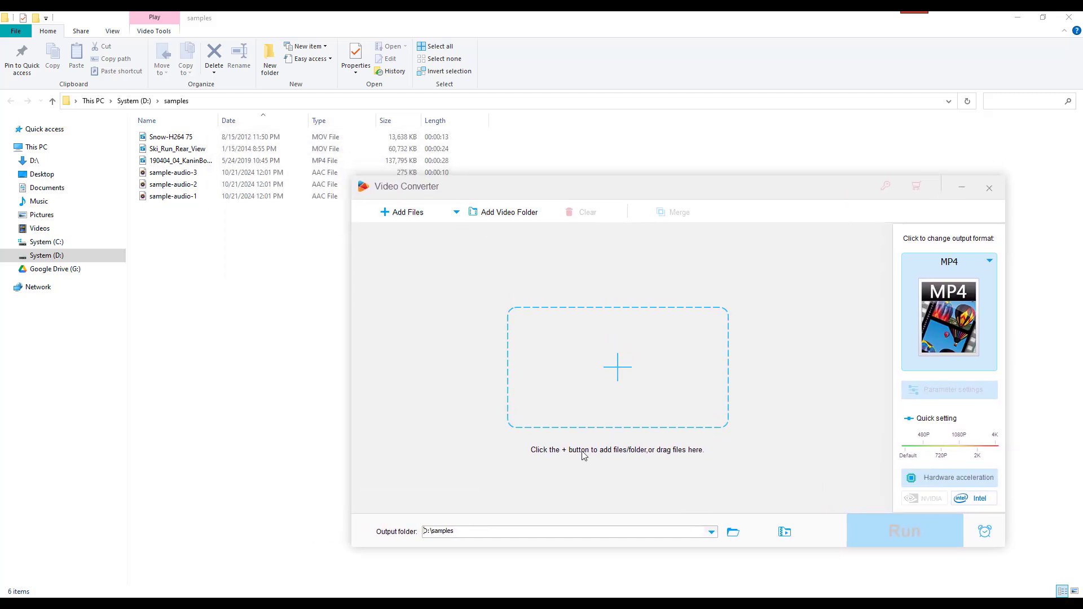
{"action": "left_click_drag", "start_coordinate": [127, 132], "coordinate": [243, 165]}
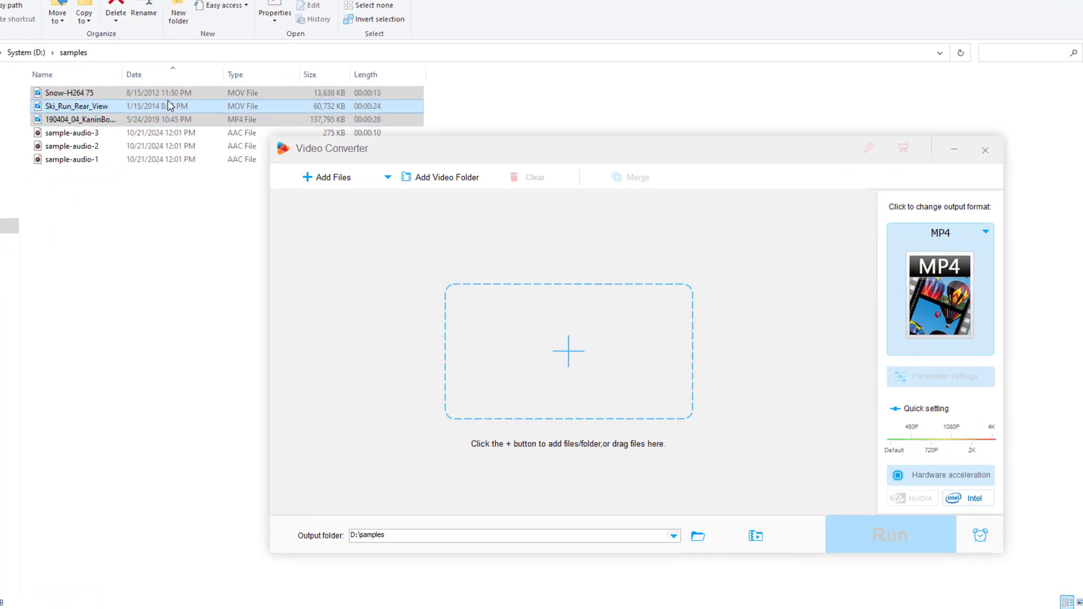
{"action": "left_click_drag", "start_coordinate": [876, 595], "coordinate": [434, 269]}
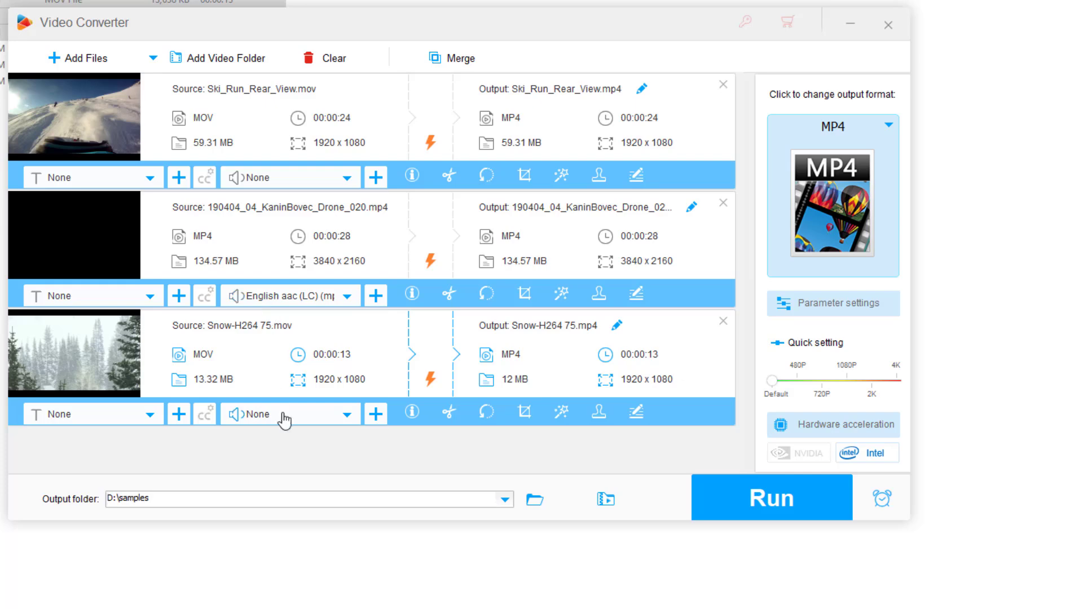
Pick MP4 from the Video formats gallery as the output format
{"action": "left_click", "coordinate": [844, 210]}
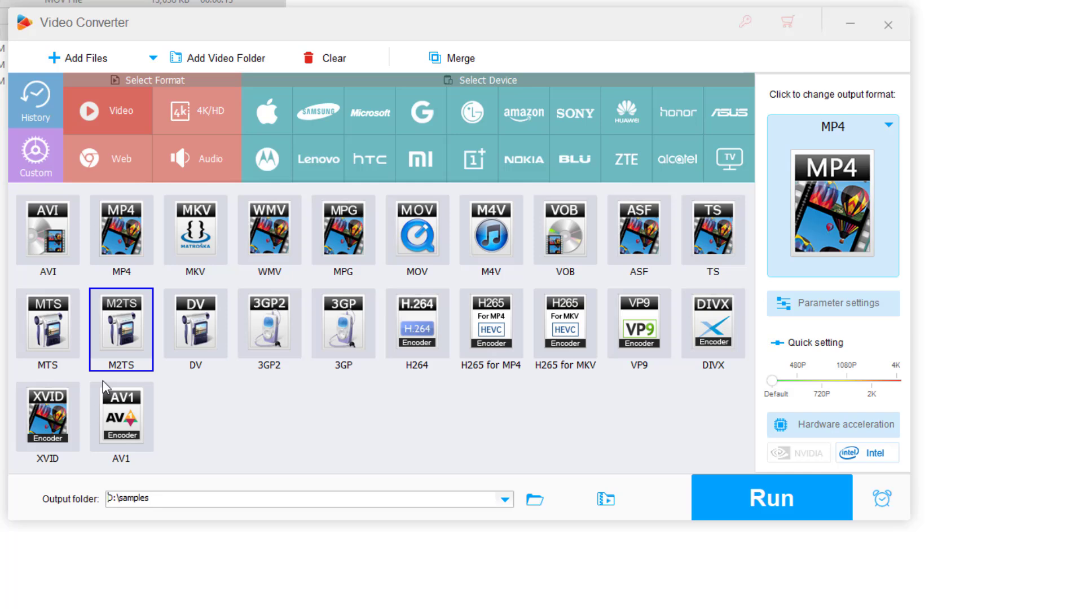
{"action": "left_click", "coordinate": [117, 238]}
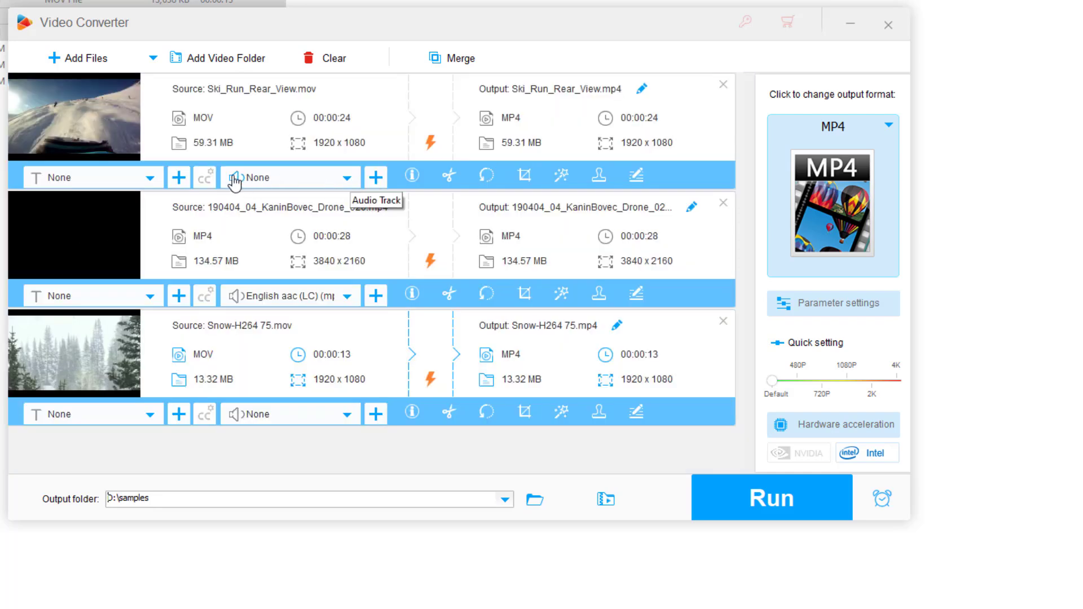
Add sample-audio-2 as a local audio track to the ski run video
{"action": "left_click", "coordinate": [377, 180]}
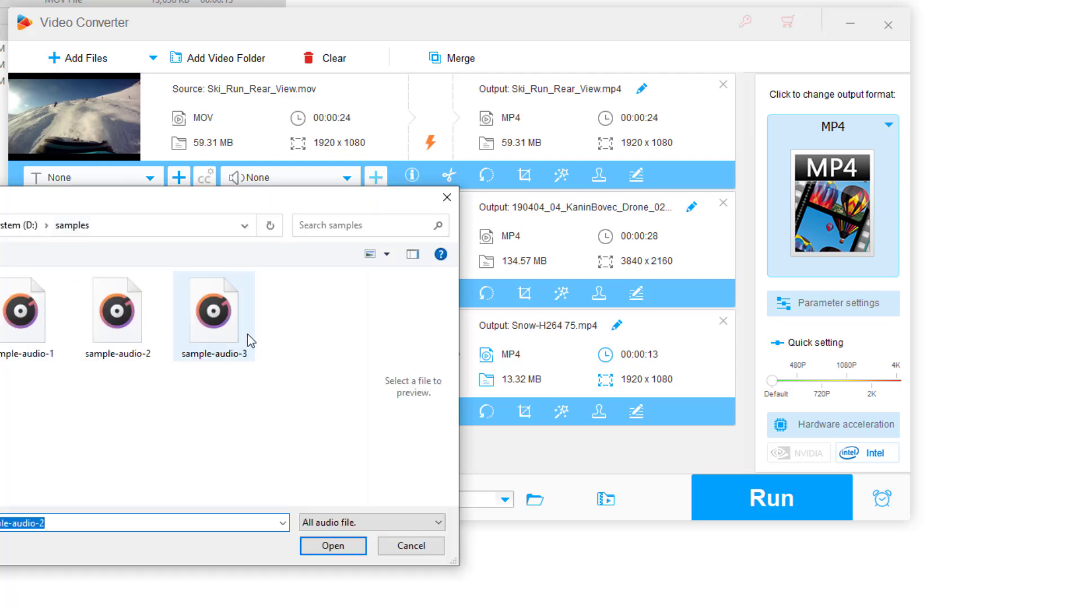
{"action": "left_click", "coordinate": [130, 329]}
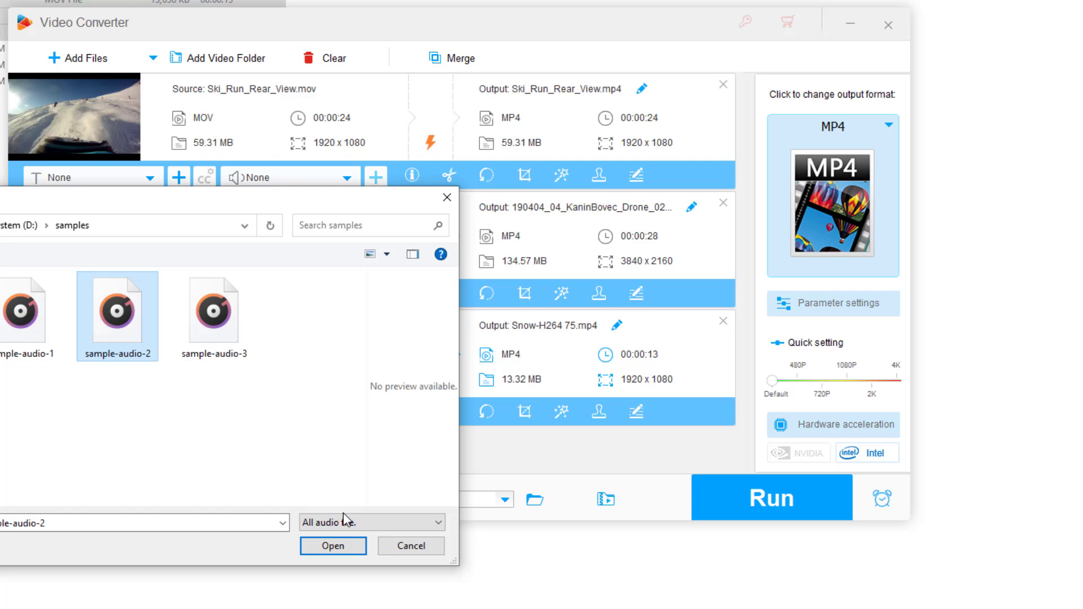
{"action": "left_click", "coordinate": [343, 547]}
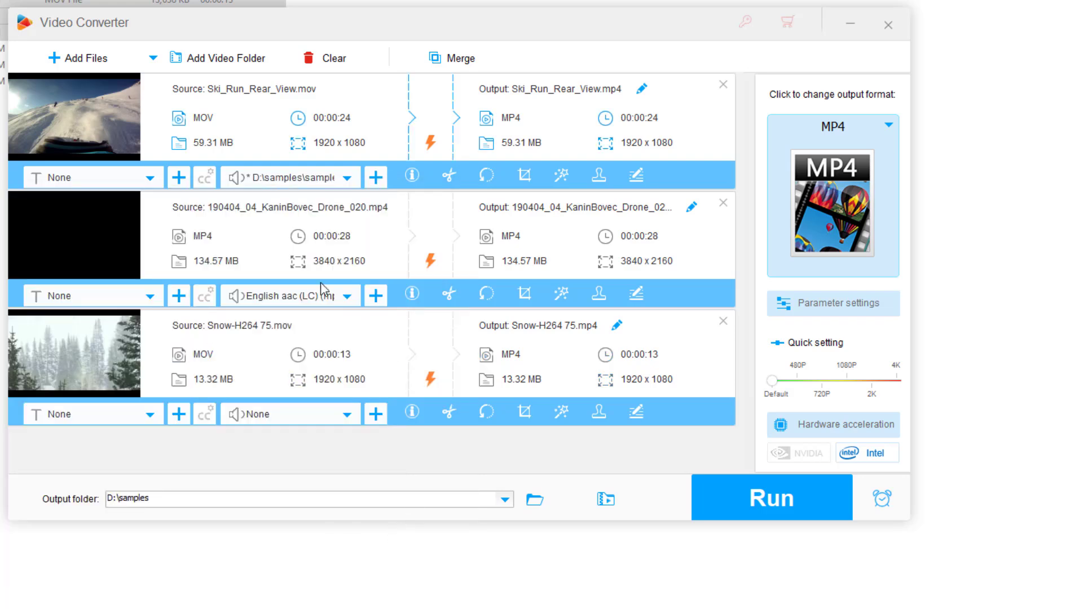
Add sample-audio-1 to the drone video and uncheck its original English aac track
{"action": "left_click", "coordinate": [376, 297]}
{"action": "left_click", "coordinate": [21, 313]}
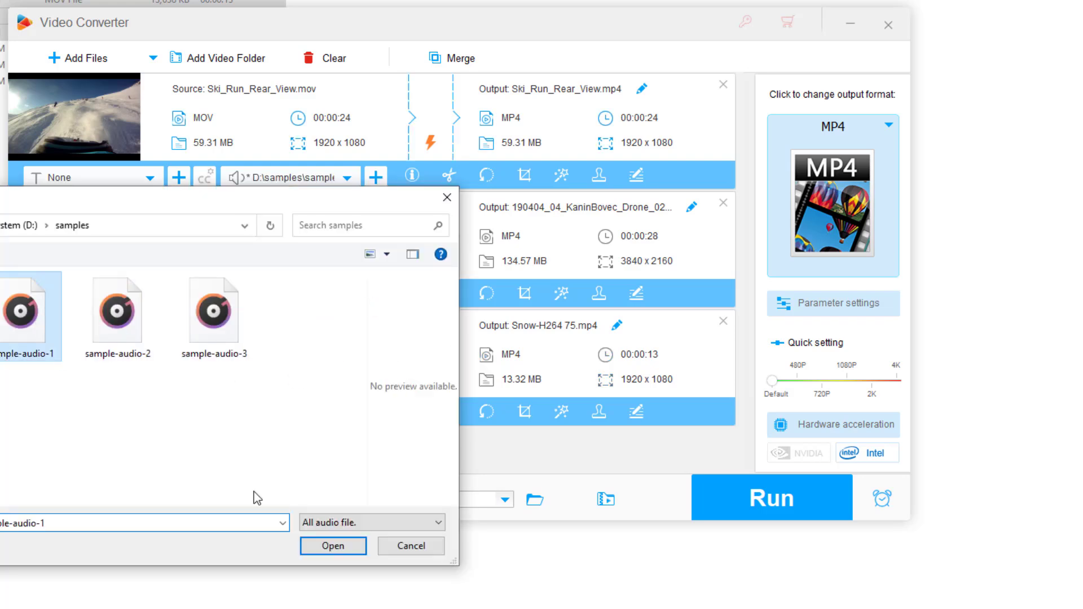
{"action": "left_click", "coordinate": [353, 546]}
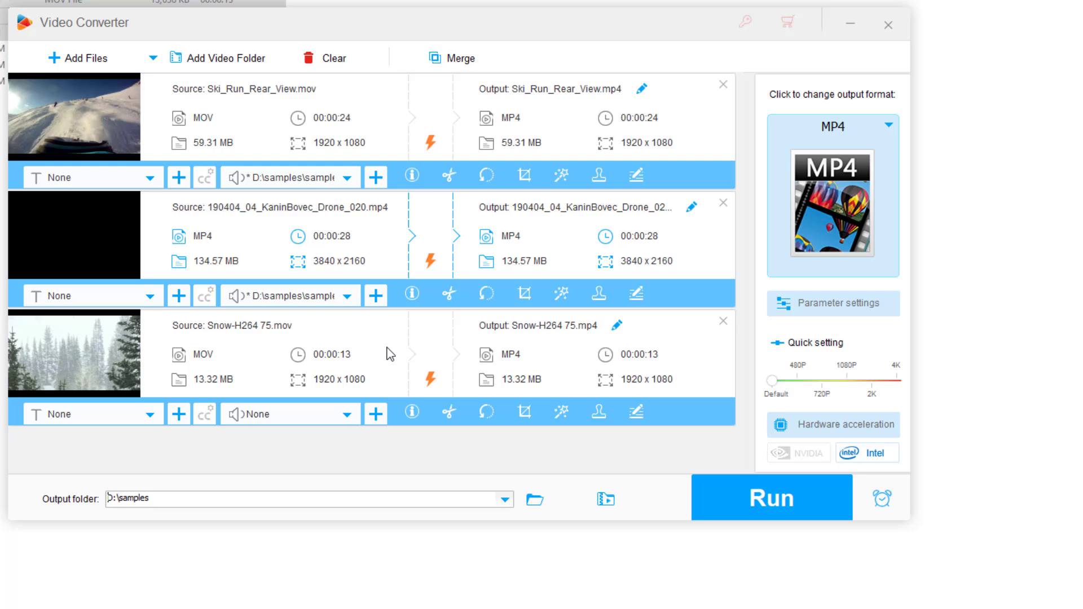
{"action": "left_click", "coordinate": [344, 301]}
{"action": "left_click", "coordinate": [254, 320]}
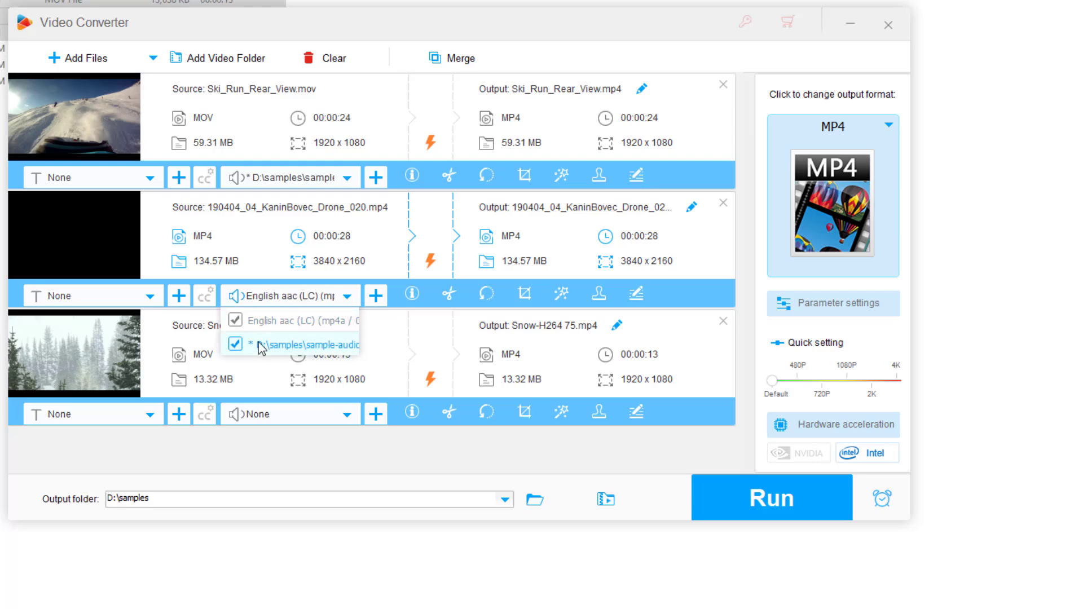
{"action": "left_click", "coordinate": [258, 345]}
{"action": "left_click", "coordinate": [258, 322]}
{"action": "left_click", "coordinate": [261, 345]}
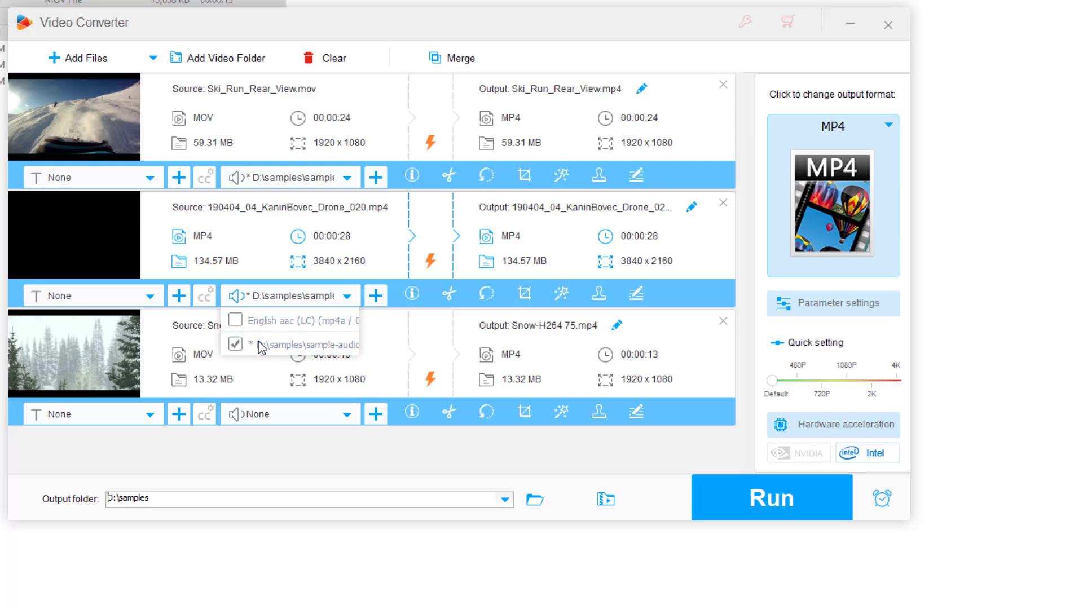
{"action": "left_click", "coordinate": [264, 392]}
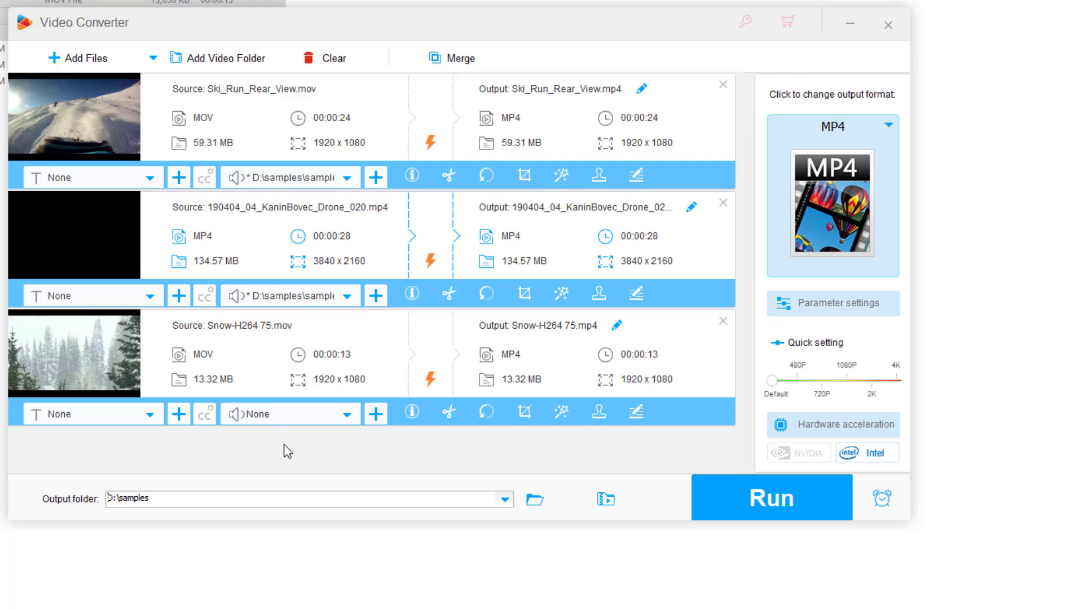
Add sample-audio-3 as a local audio track to the Snow video
{"action": "left_click", "coordinate": [376, 414]}
{"action": "left_click", "coordinate": [162, 301]}
{"action": "left_click", "coordinate": [219, 326]}
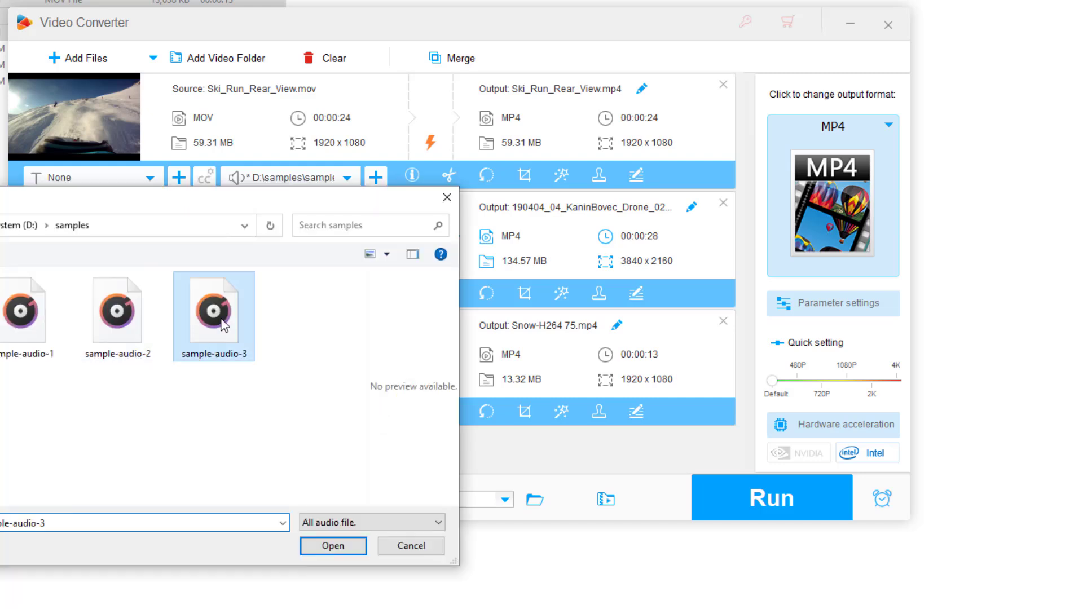
{"action": "left_click", "coordinate": [335, 546]}
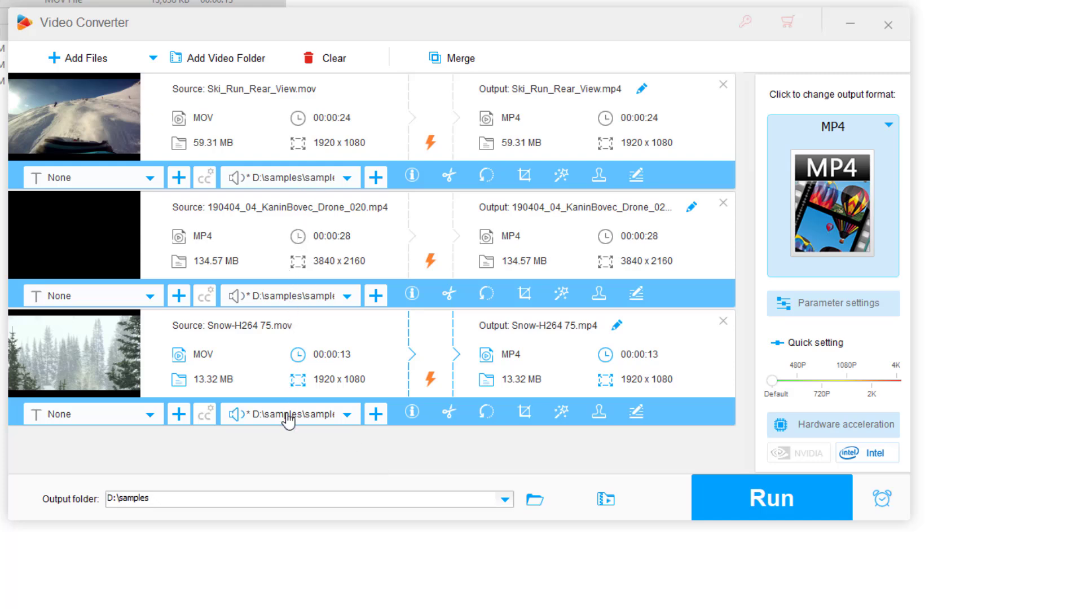
Confirm the D:\samples output folder, run the conversion, and acknowledge the Done dialog
{"action": "left_click_drag", "start_coordinate": [177, 497], "coordinate": [72, 491]}
{"action": "left_click", "coordinate": [259, 498]}
{"action": "left_click", "coordinate": [787, 508]}
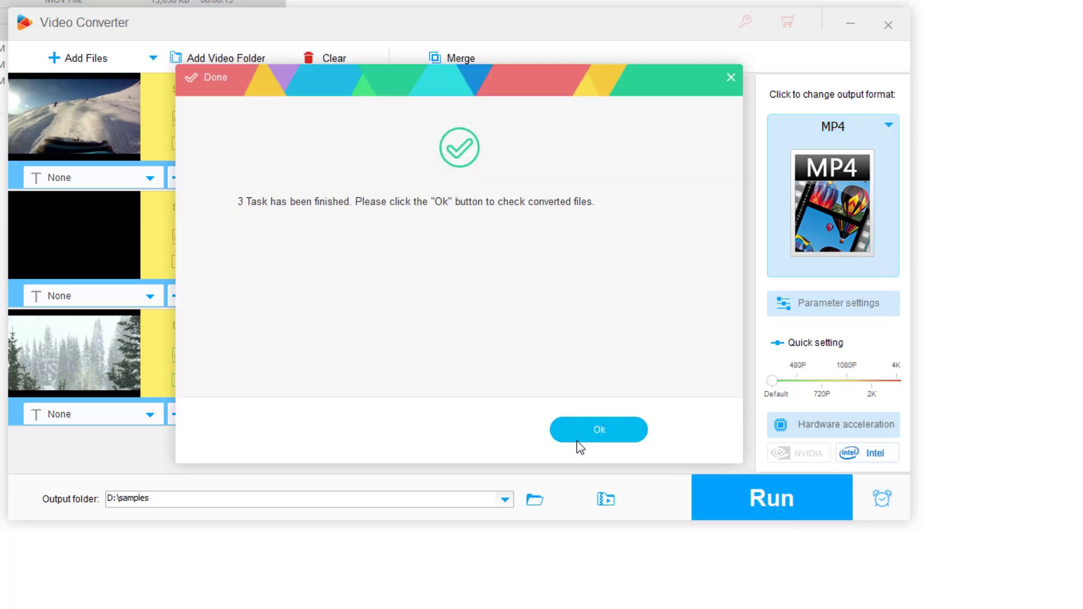
{"action": "left_click", "coordinate": [600, 431]}
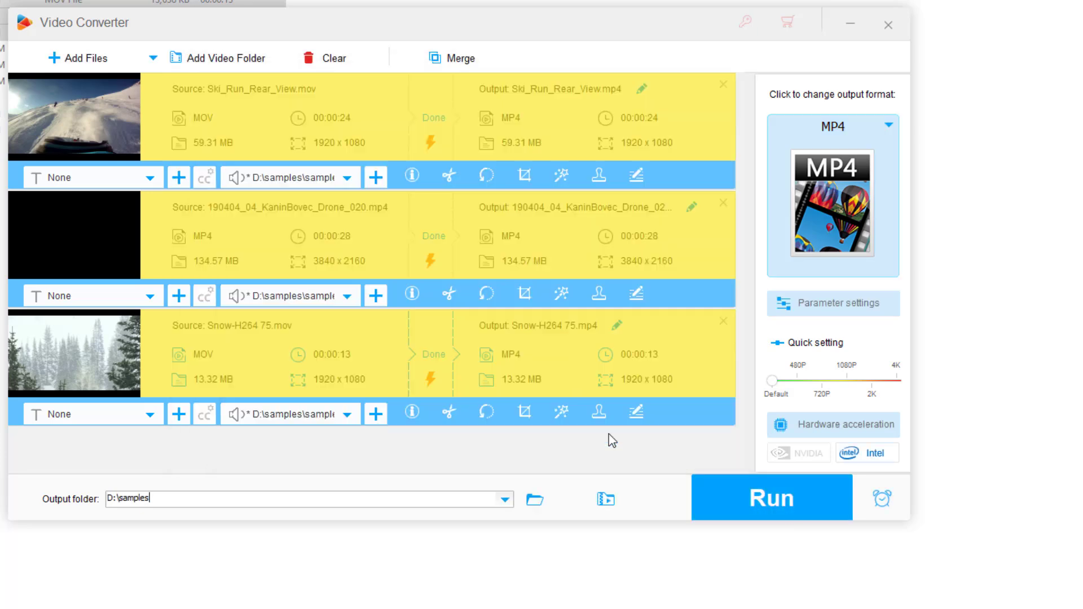